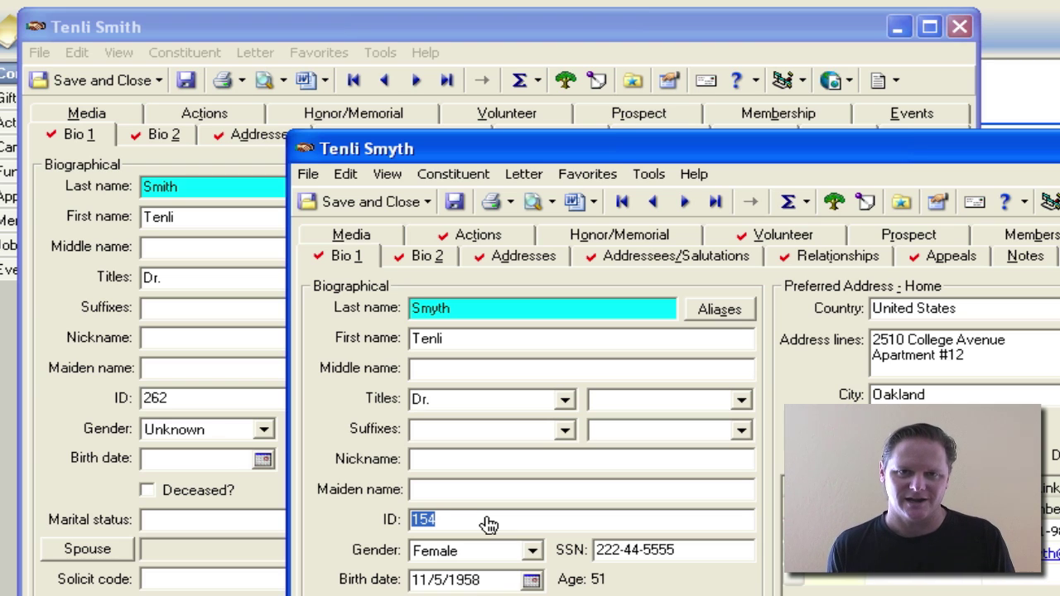
{"action": "left_click", "coordinate": [460, 519]}
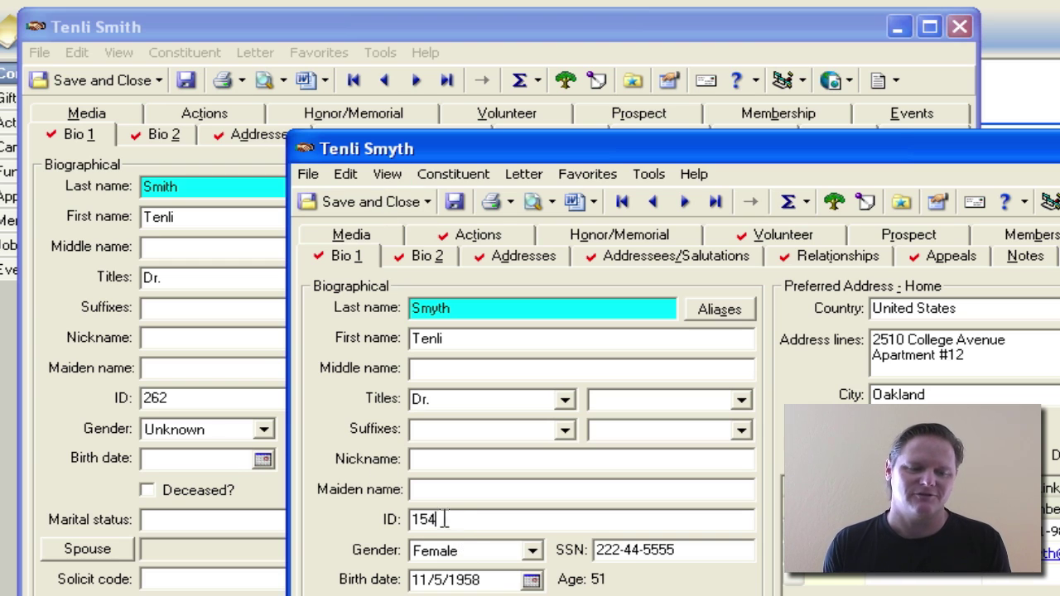
{"action": "left_click", "coordinate": [74, 331]}
{"action": "left_click", "coordinate": [207, 403]}
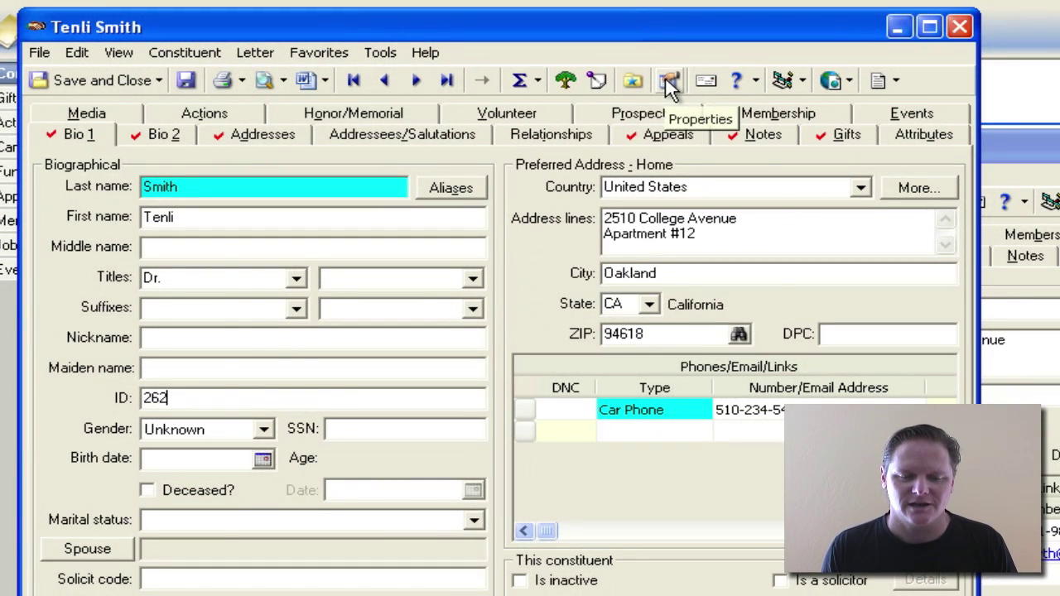
{"action": "left_click", "coordinate": [669, 81]}
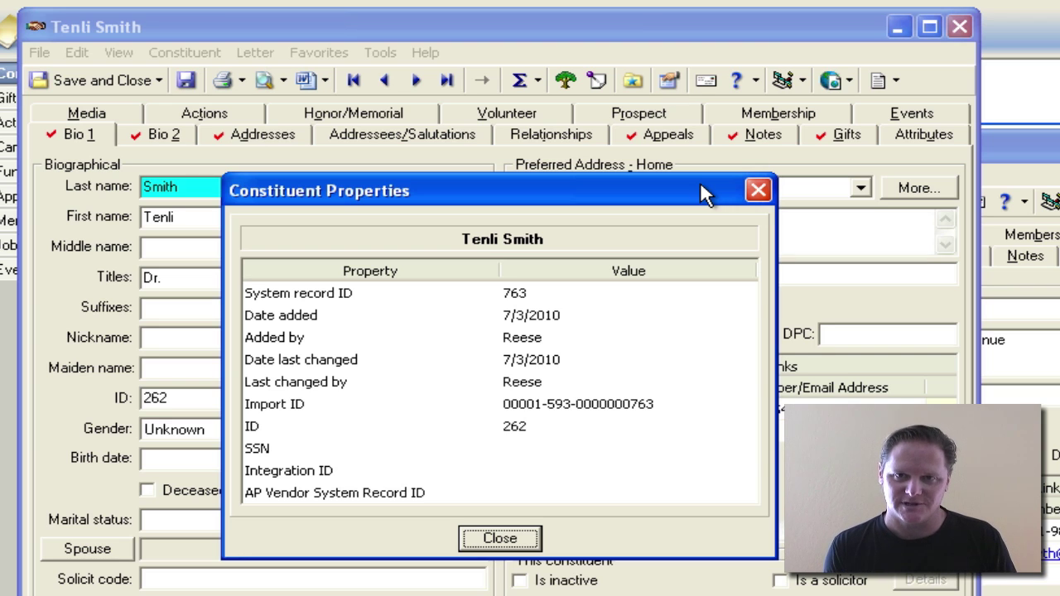
{"action": "left_click", "coordinate": [509, 539]}
{"action": "left_click_drag", "start_coordinate": [1015, 145], "coordinate": [1029, 204]}
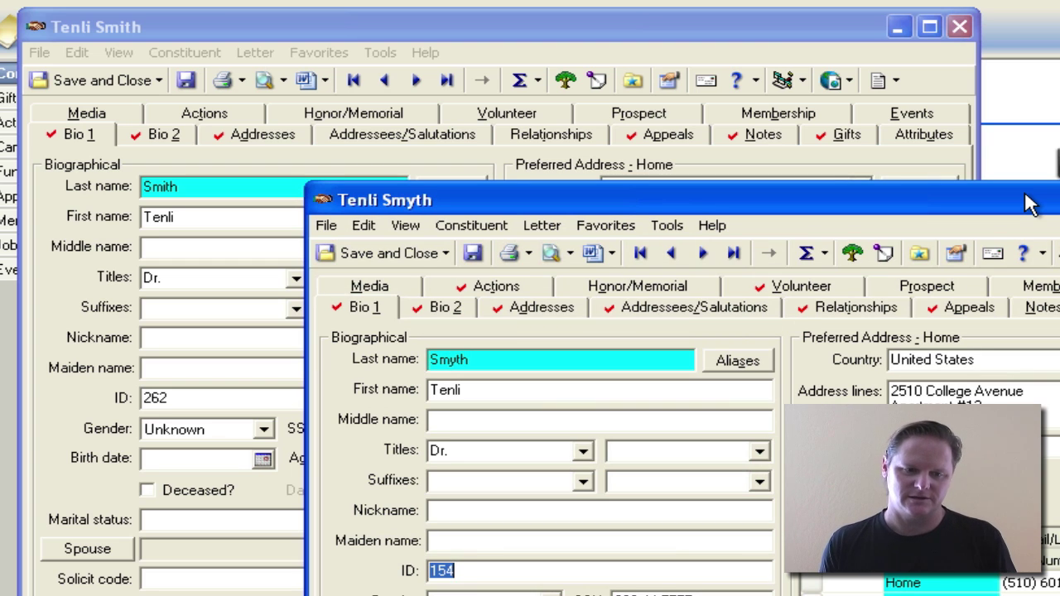
{"action": "left_click", "coordinate": [279, 28]}
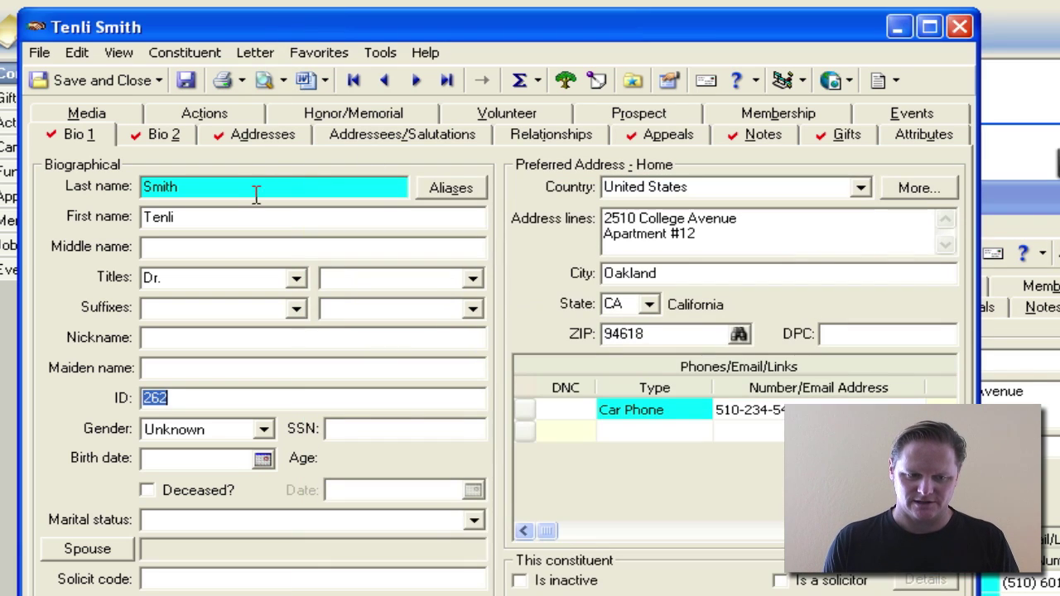
{"action": "left_click", "coordinate": [238, 190]}
{"action": "left_click", "coordinate": [238, 188]}
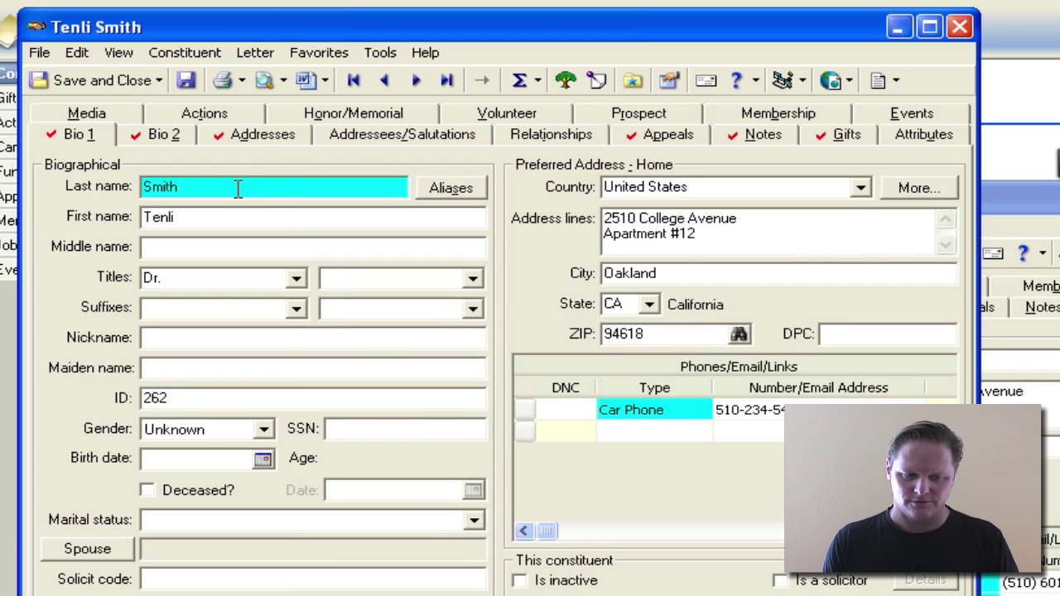
{"action": "type", "text": "bad"}
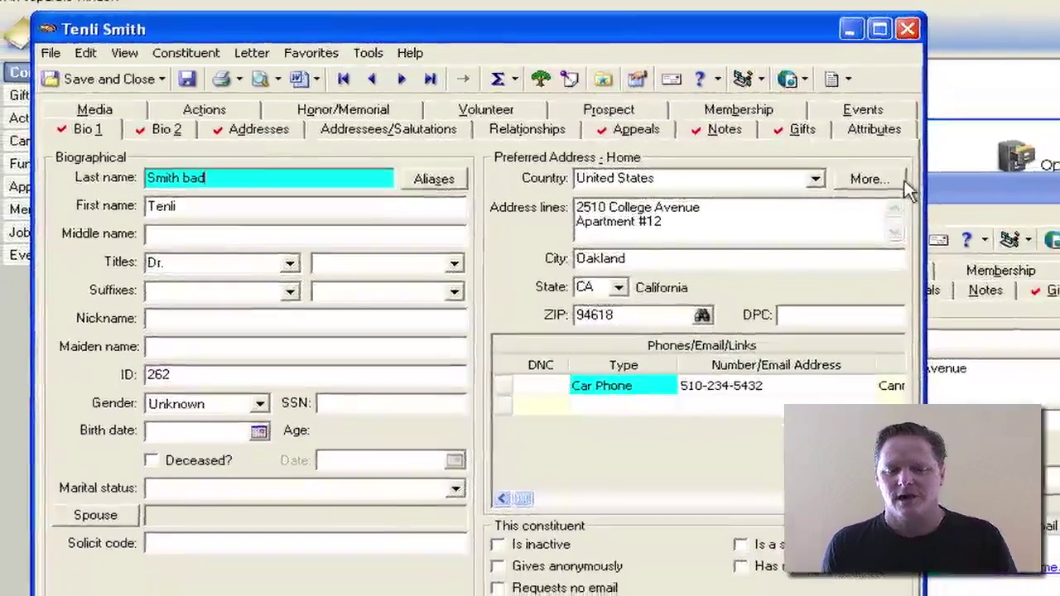
{"action": "left_click", "coordinate": [967, 158]}
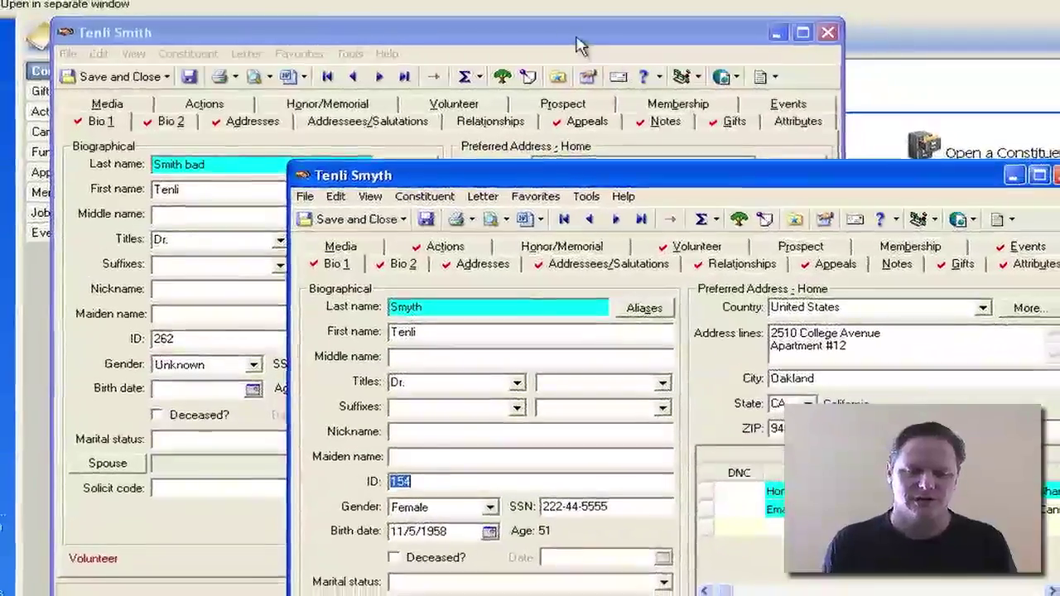
{"action": "left_click", "coordinate": [563, 37]}
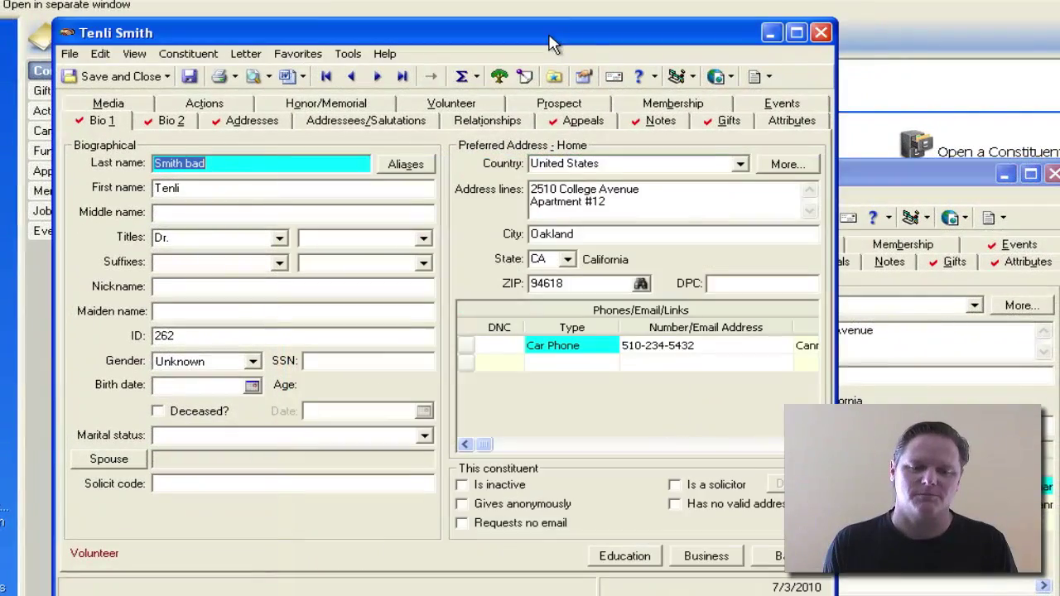
{"action": "left_click", "coordinate": [865, 166]}
{"action": "left_click_drag", "start_coordinate": [865, 166], "coordinate": [663, 165]}
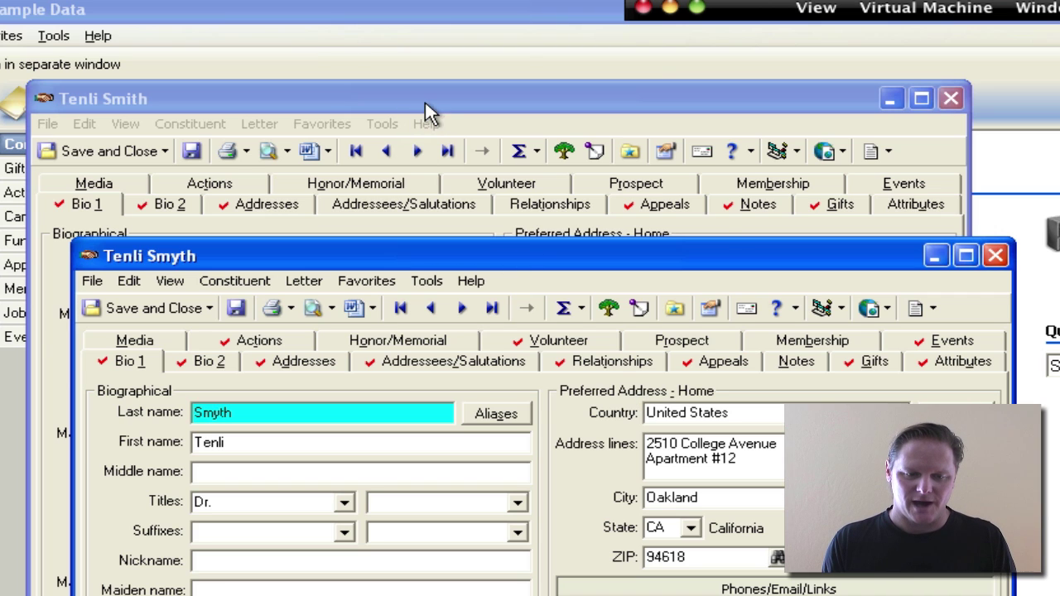
{"action": "left_click", "coordinate": [670, 203]}
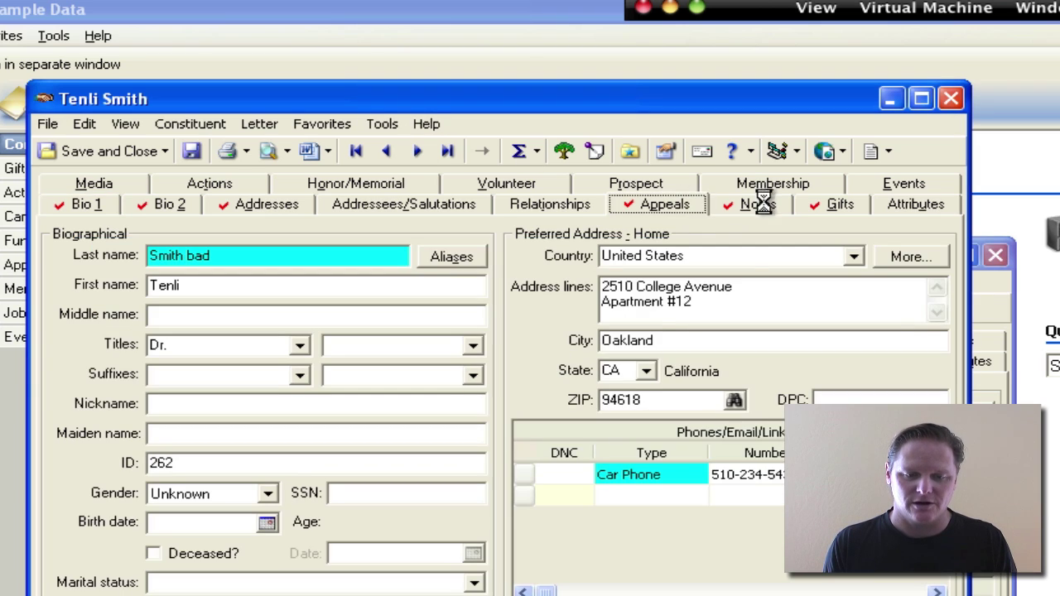
{"action": "left_click", "coordinate": [762, 203]}
{"action": "left_click", "coordinate": [830, 203]}
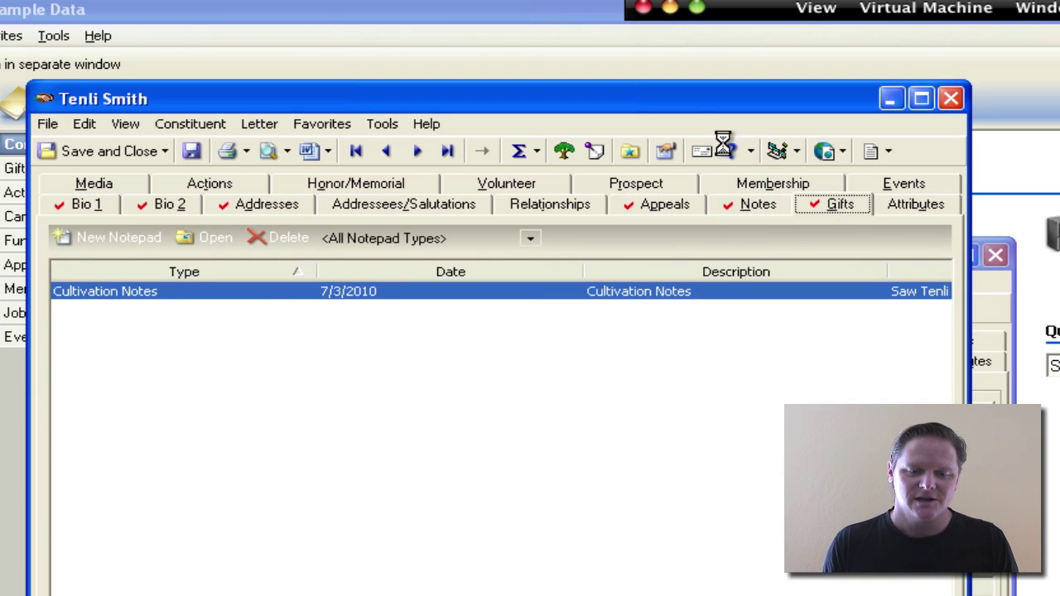
{"action": "left_click", "coordinate": [649, 207]}
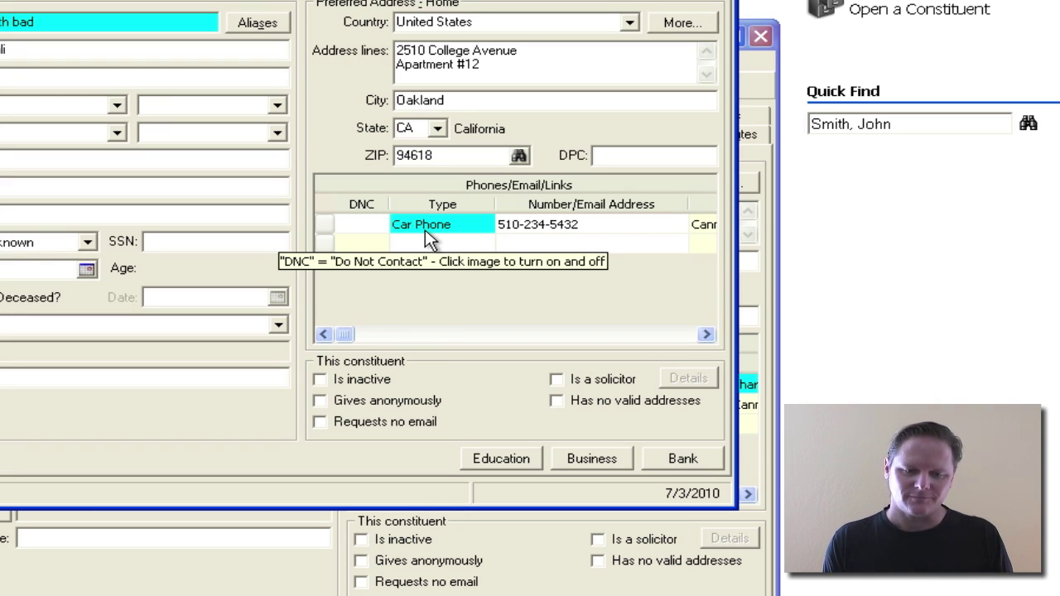
{"action": "left_click", "coordinate": [594, 229]}
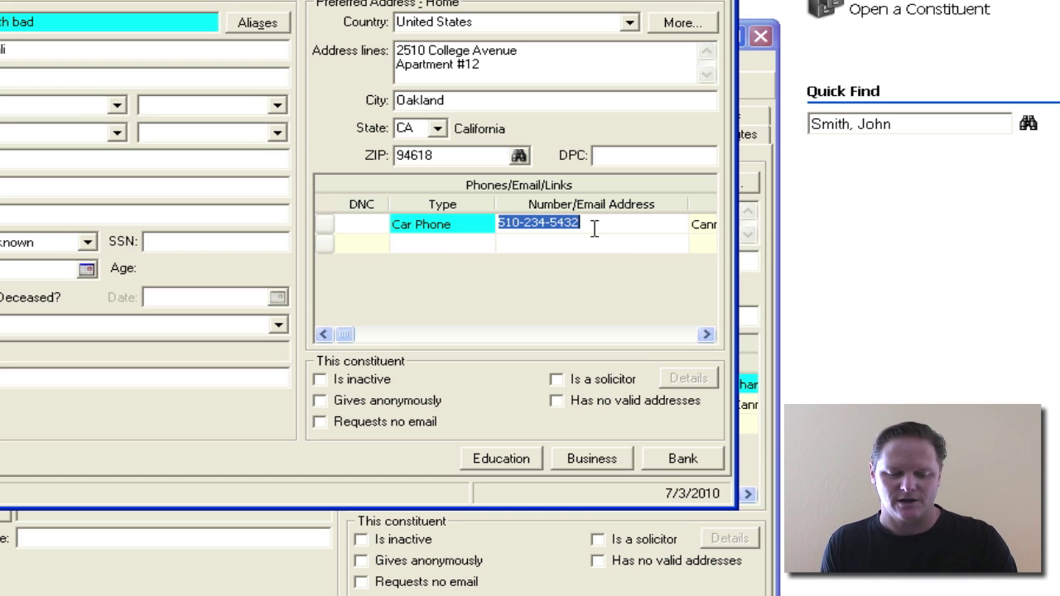
{"action": "left_click", "coordinate": [551, 546]}
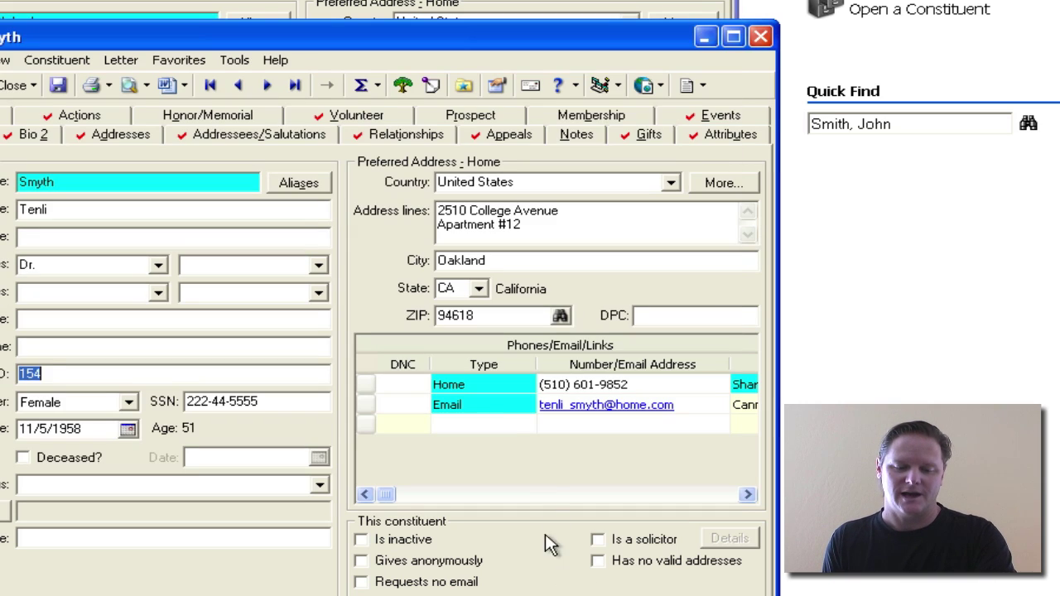
{"action": "left_click", "coordinate": [471, 423]}
{"action": "type", "text": "Cell Phone"}
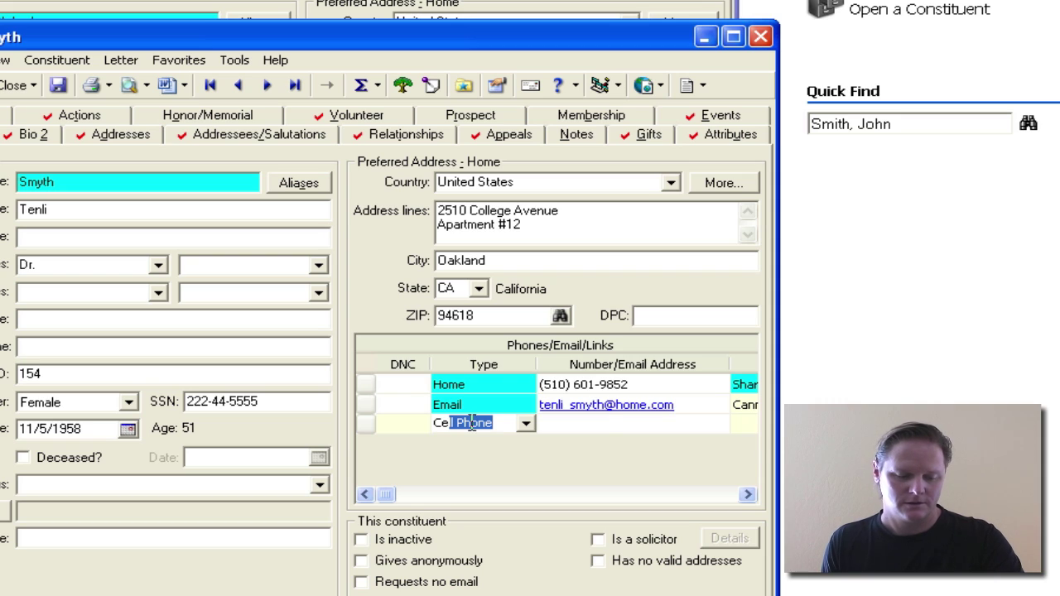
{"action": "key", "text": "Tab"}
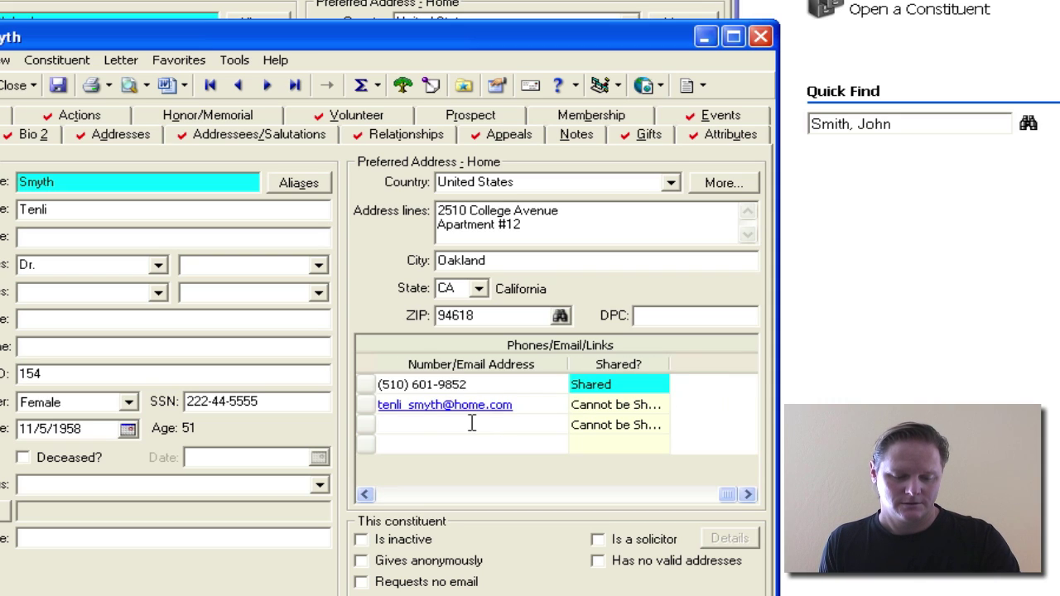
{"action": "key", "text": "Return"}
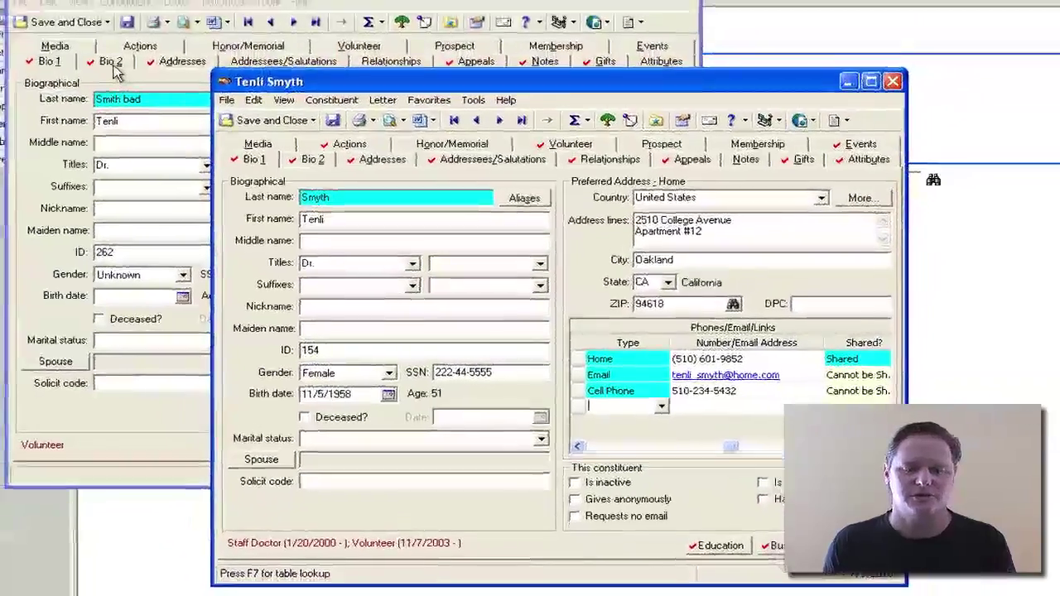
{"action": "left_click", "coordinate": [116, 73]}
{"action": "left_click", "coordinate": [722, 81]}
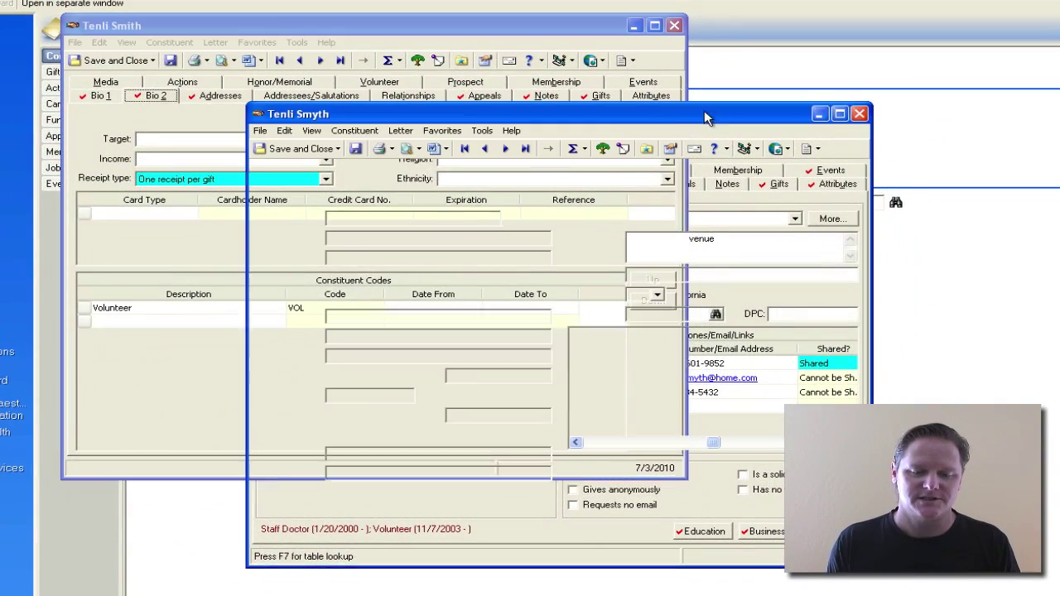
{"action": "left_click", "coordinate": [338, 184]}
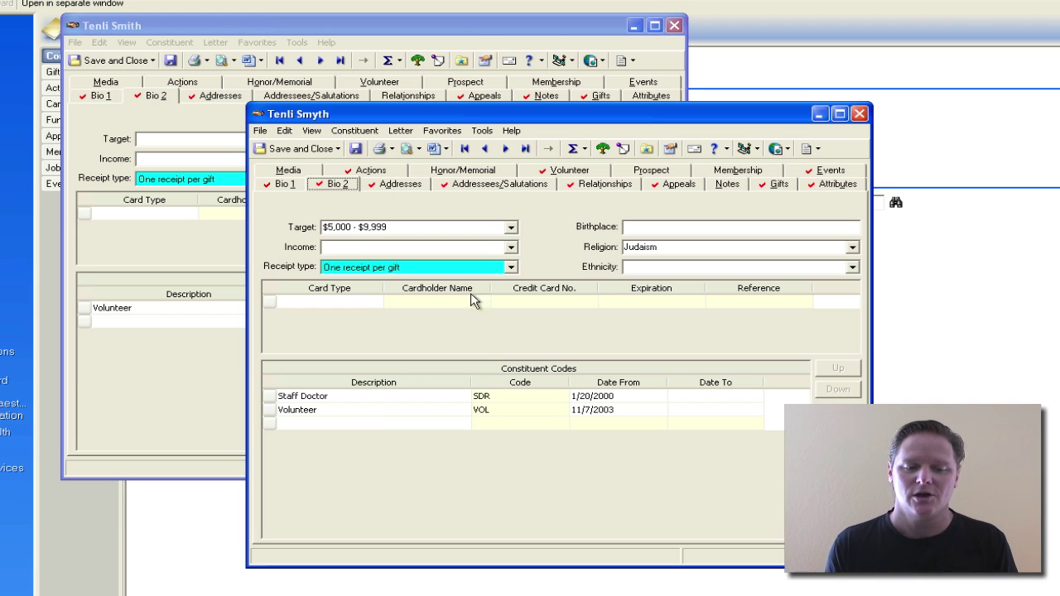
{"action": "left_click_drag", "start_coordinate": [592, 113], "coordinate": [450, 140]}
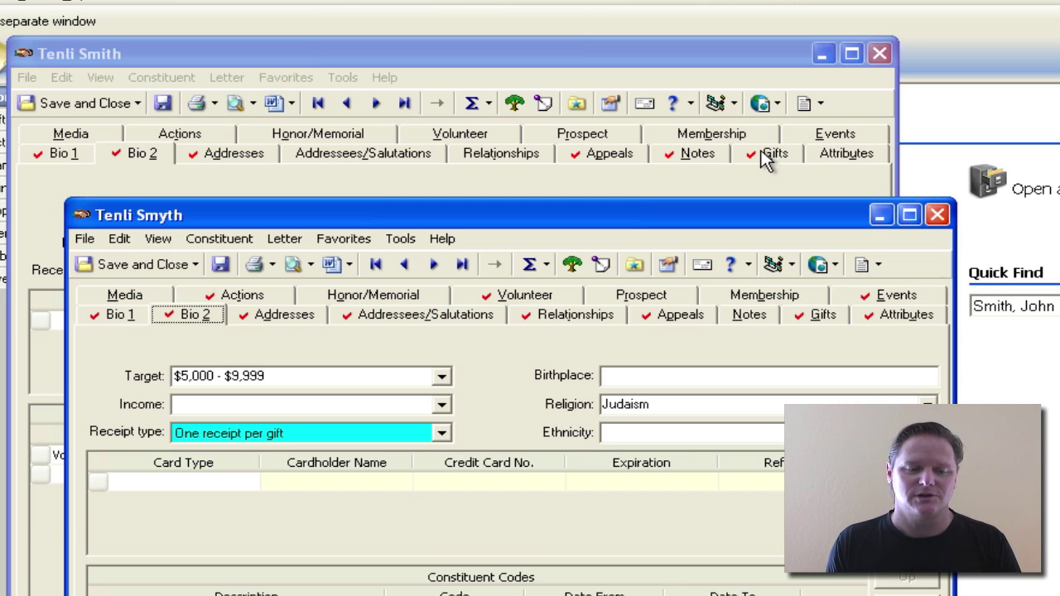
{"action": "left_click", "coordinate": [699, 46]}
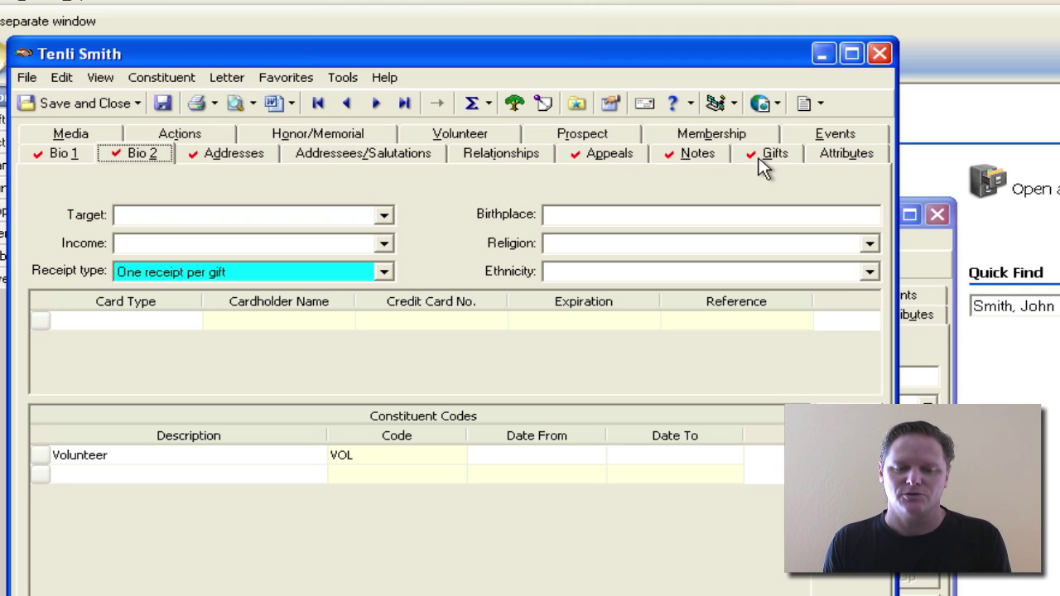
{"action": "left_click", "coordinate": [66, 156]}
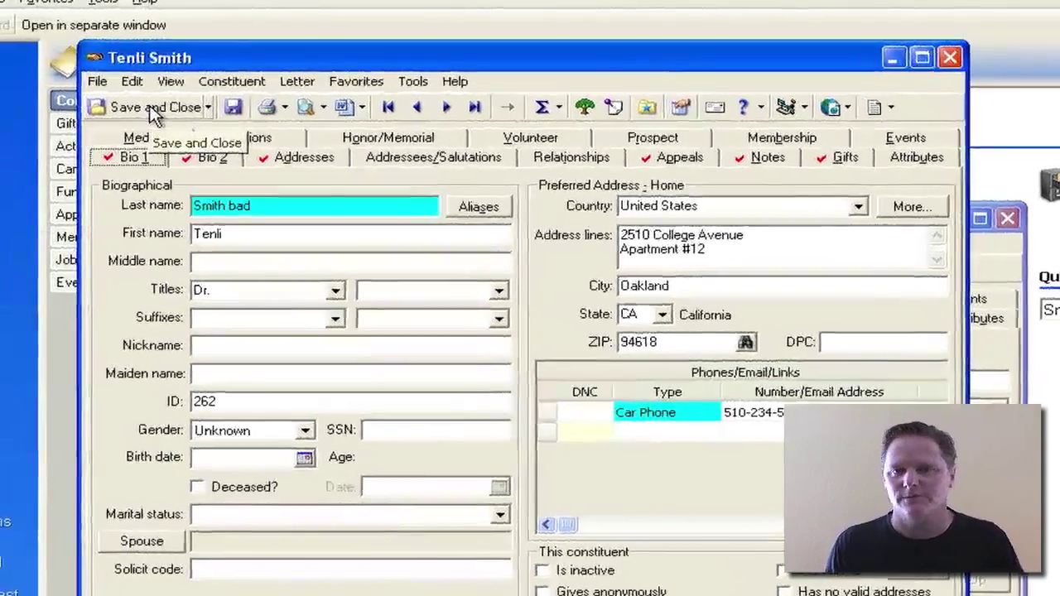
{"action": "left_click", "coordinate": [152, 109]}
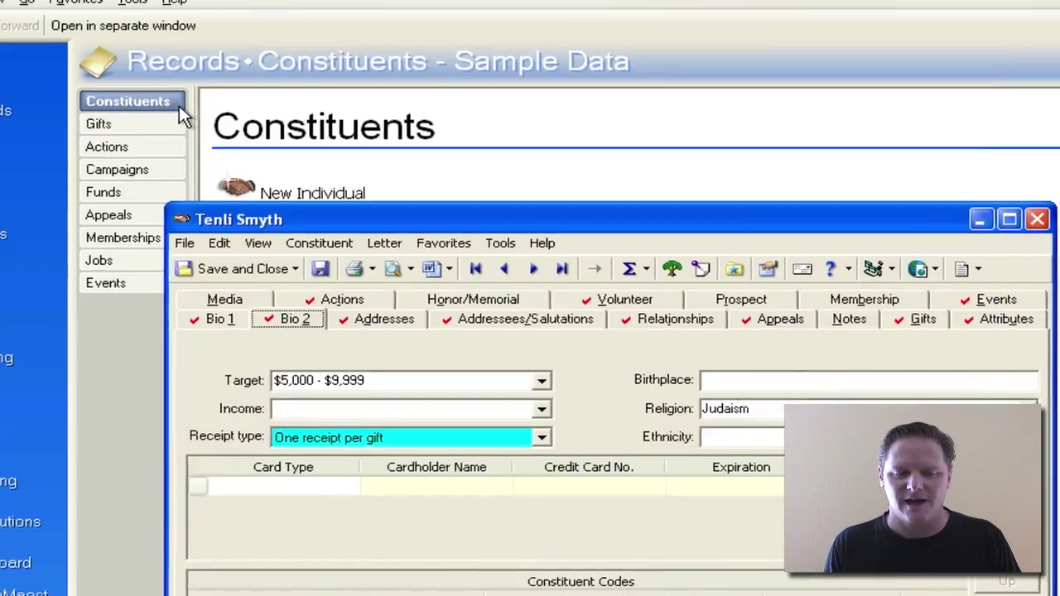
{"action": "left_click_drag", "start_coordinate": [438, 220], "coordinate": [352, 46]}
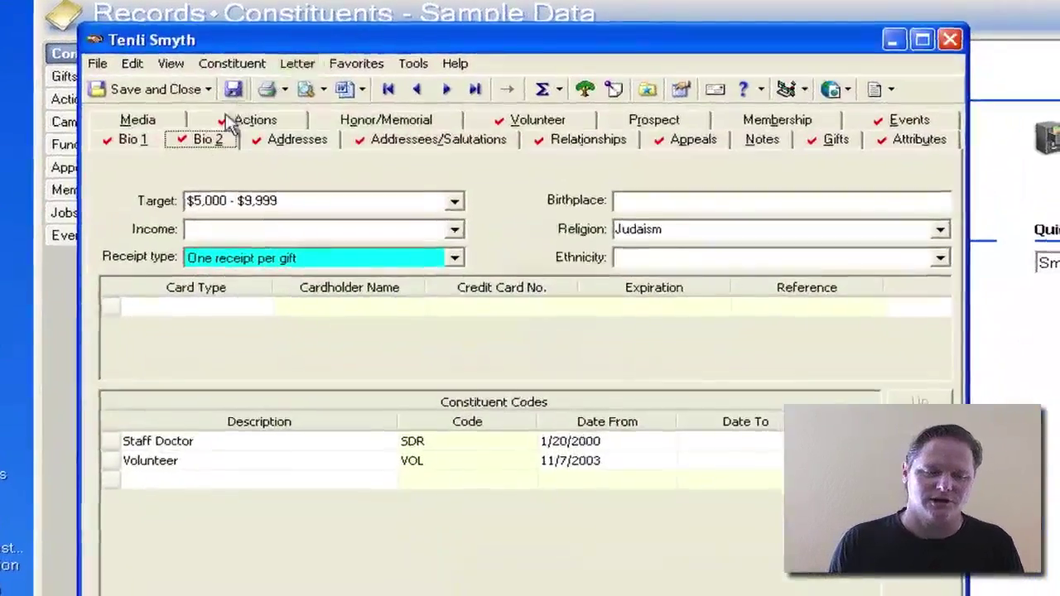
{"action": "left_click", "coordinate": [138, 139]}
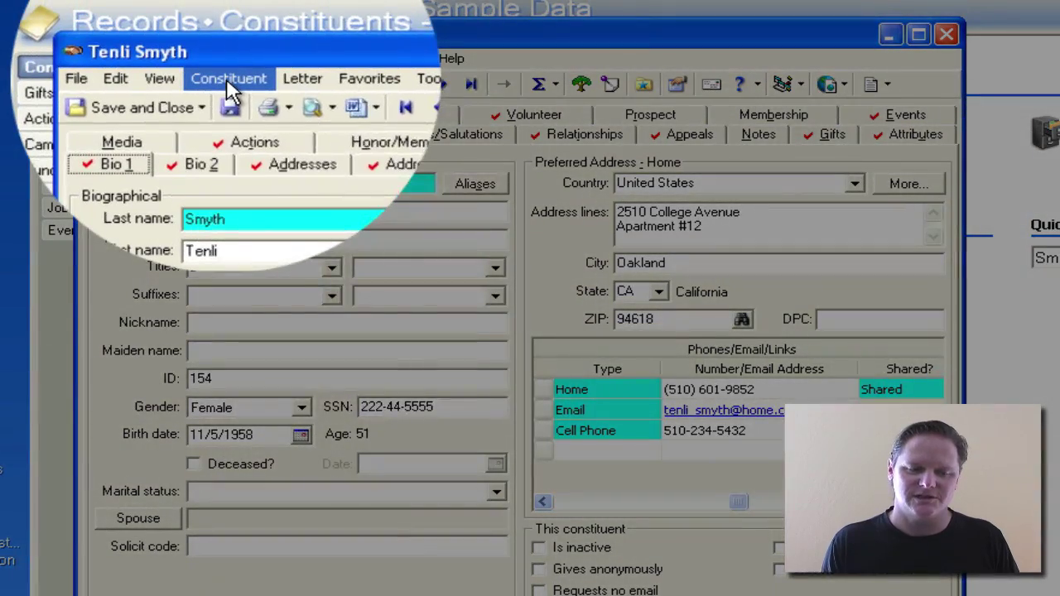
{"action": "left_click", "coordinate": [226, 59]}
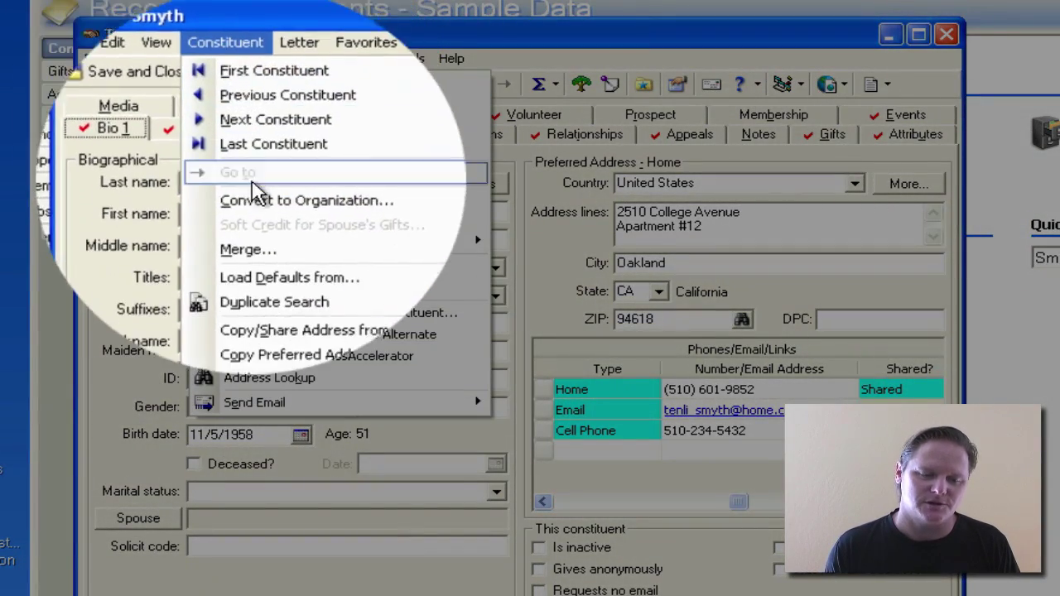
{"action": "mouse_move", "coordinate": [248, 239]}
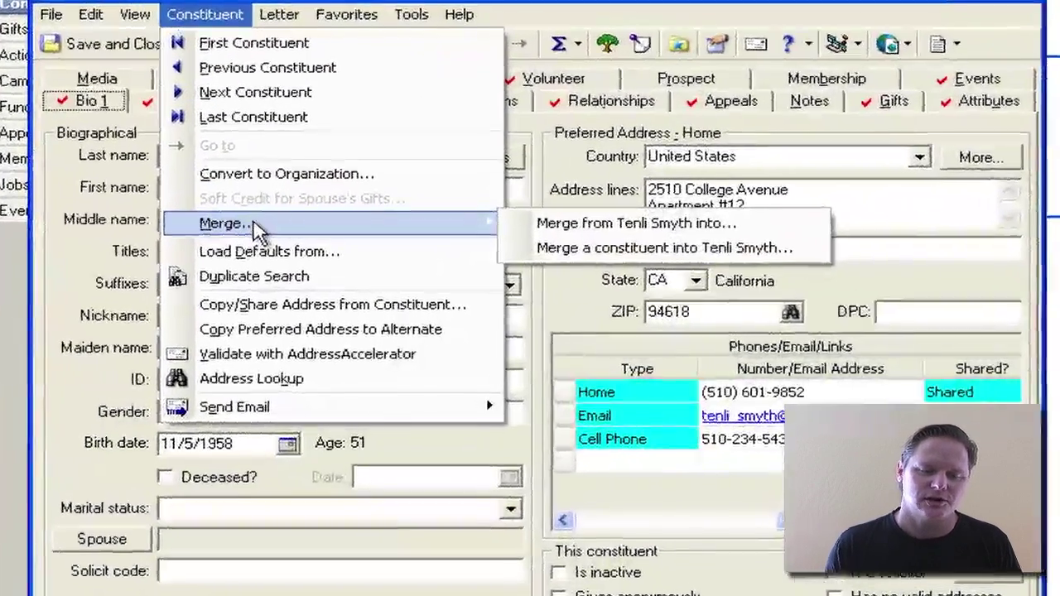
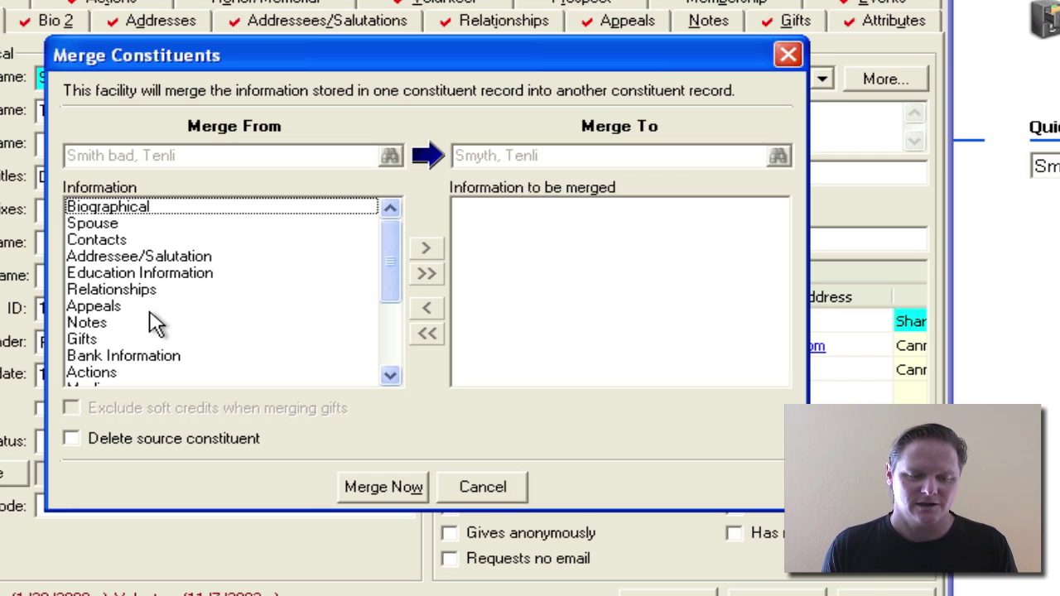
Step: Queue Appeals, Notes and Gifts for merging and turn on Delete source constituent
{"action": "left_click", "coordinate": [140, 313]}
{"action": "left_click", "coordinate": [425, 248]}
{"action": "left_click", "coordinate": [426, 248]}
{"action": "left_click", "coordinate": [426, 248]}
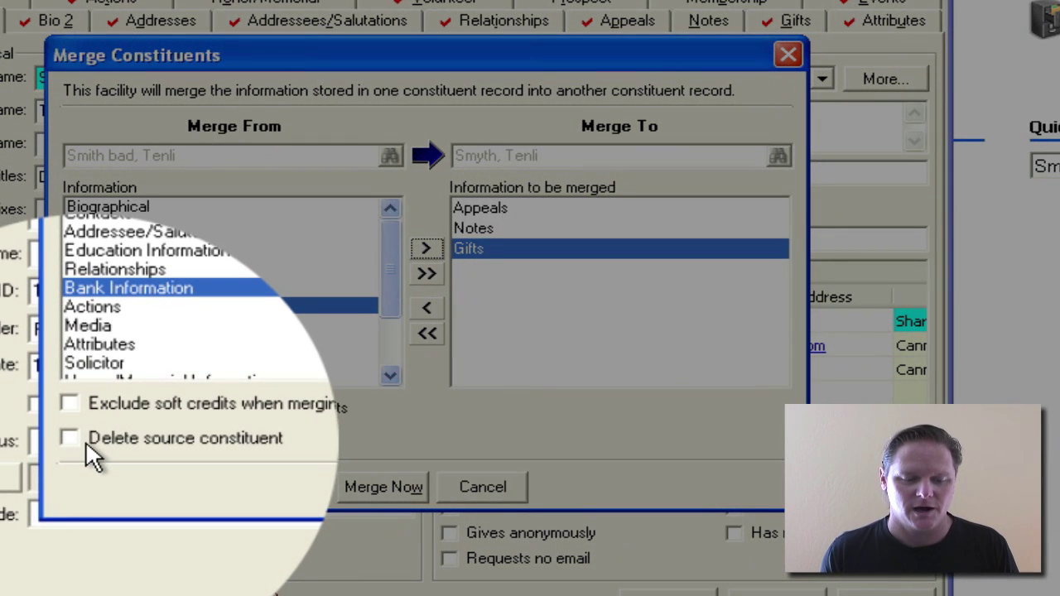
{"action": "left_click", "coordinate": [85, 441]}
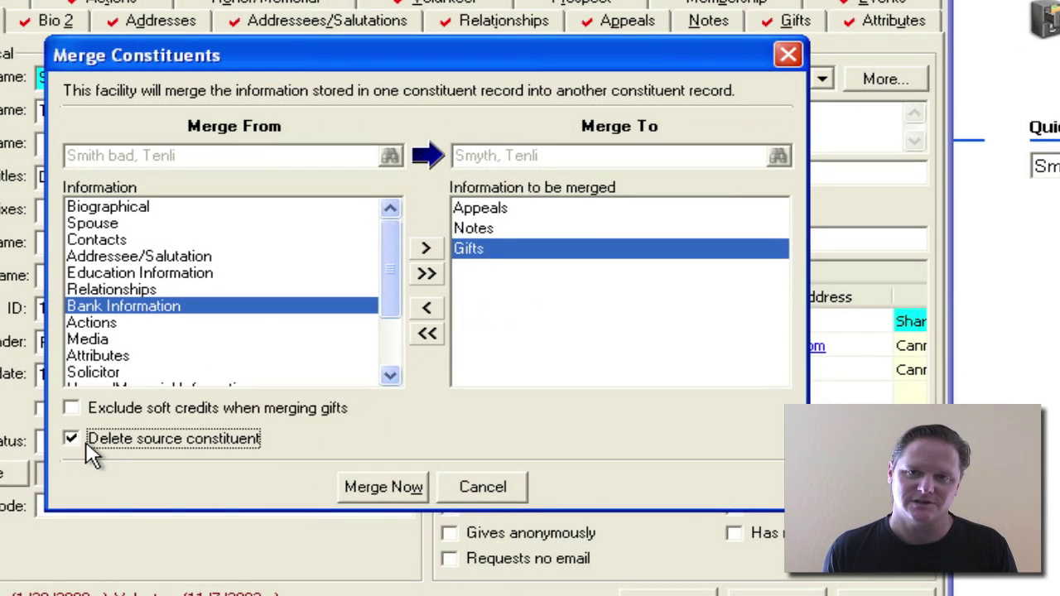
Step: Run Merge Now, confirming the merge and accepting the deletion warning
{"action": "left_click", "coordinate": [383, 489]}
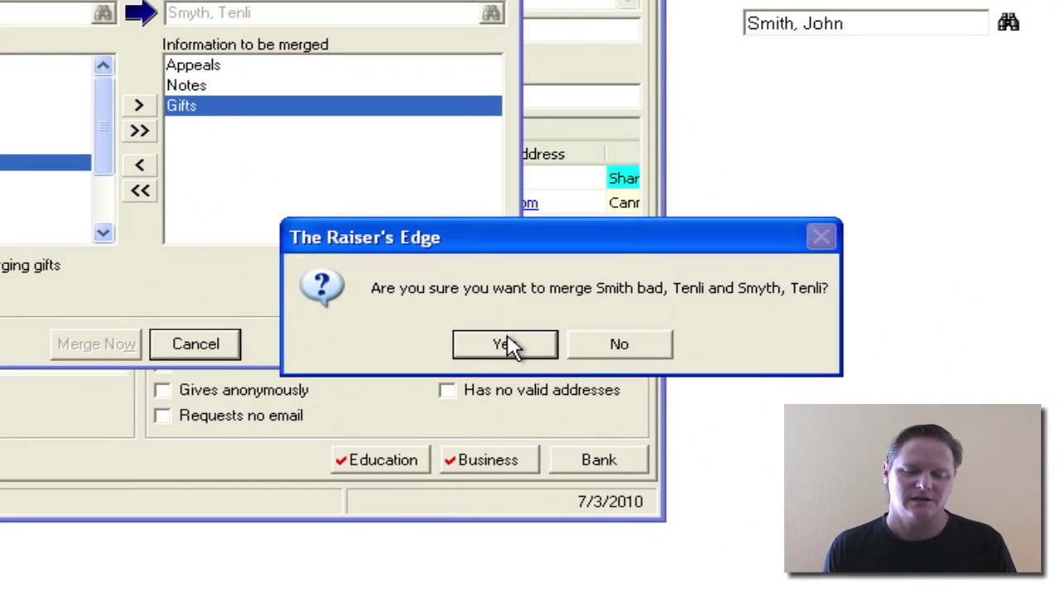
{"action": "left_click", "coordinate": [509, 346]}
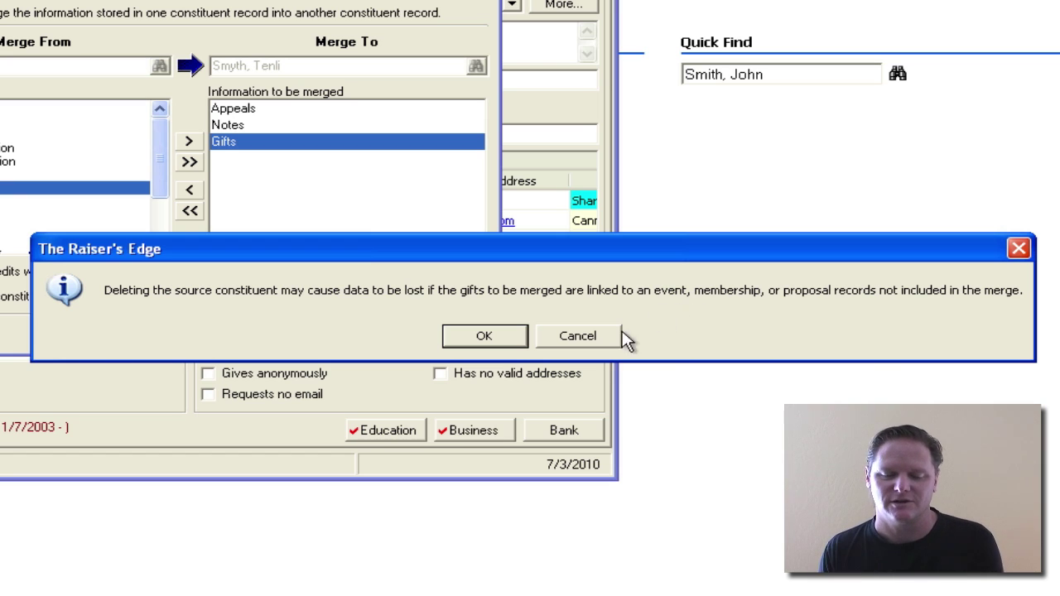
{"action": "left_click", "coordinate": [483, 336]}
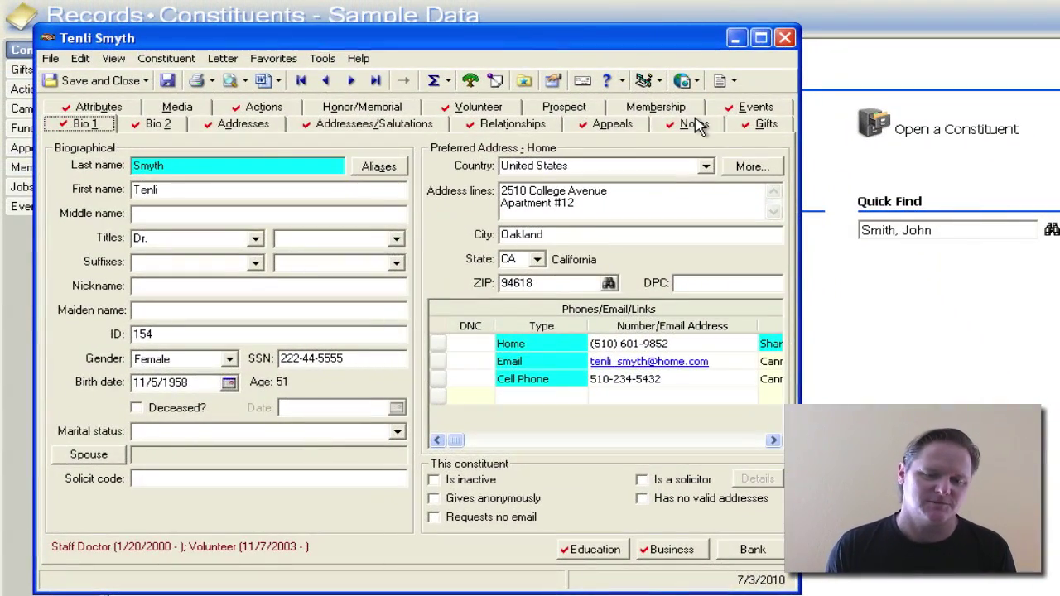
Step: Review the merged record's Cultivation Notes, then select the 1/3/2010 Gift-in-Kind gift
{"action": "left_click", "coordinate": [696, 125]}
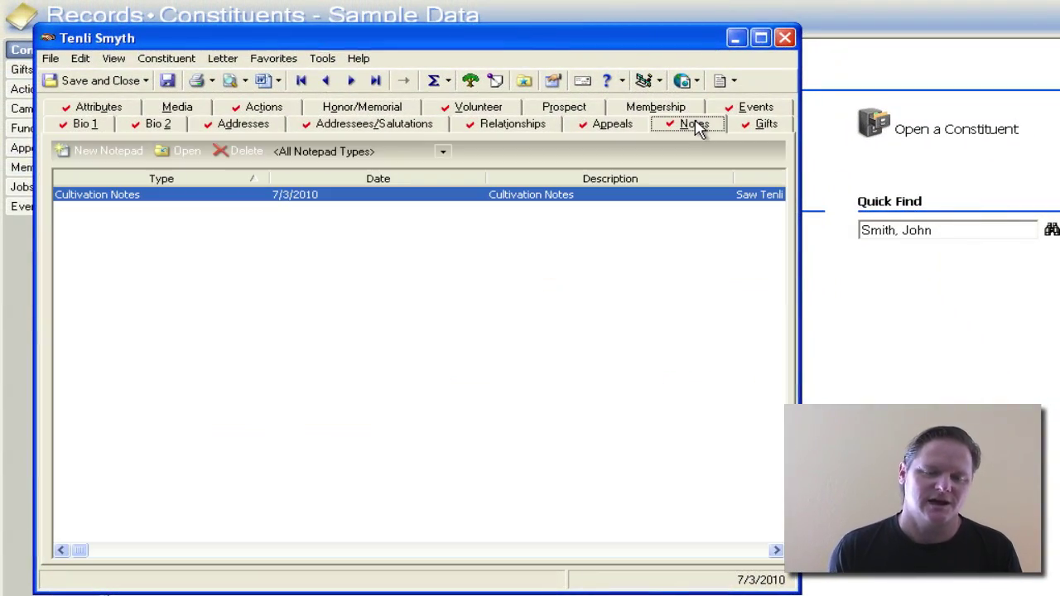
{"action": "left_click", "coordinate": [760, 133]}
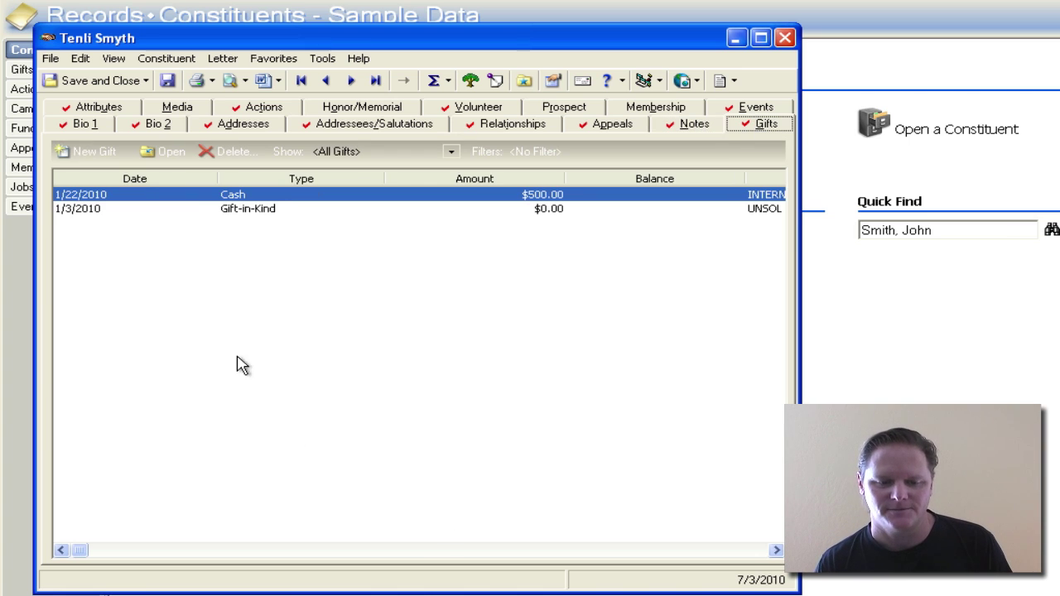
{"action": "left_click", "coordinate": [249, 209]}
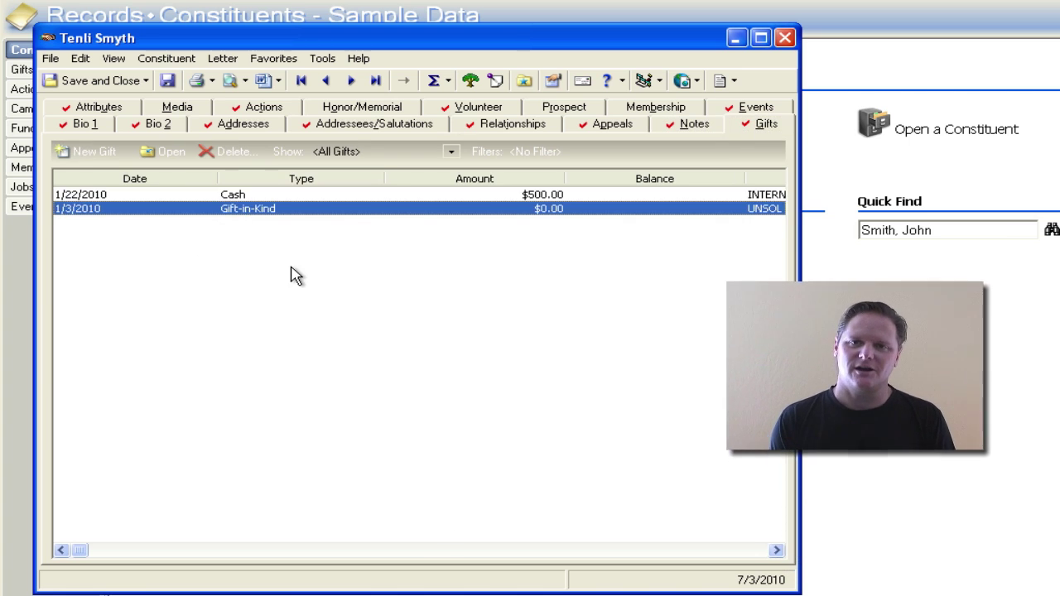